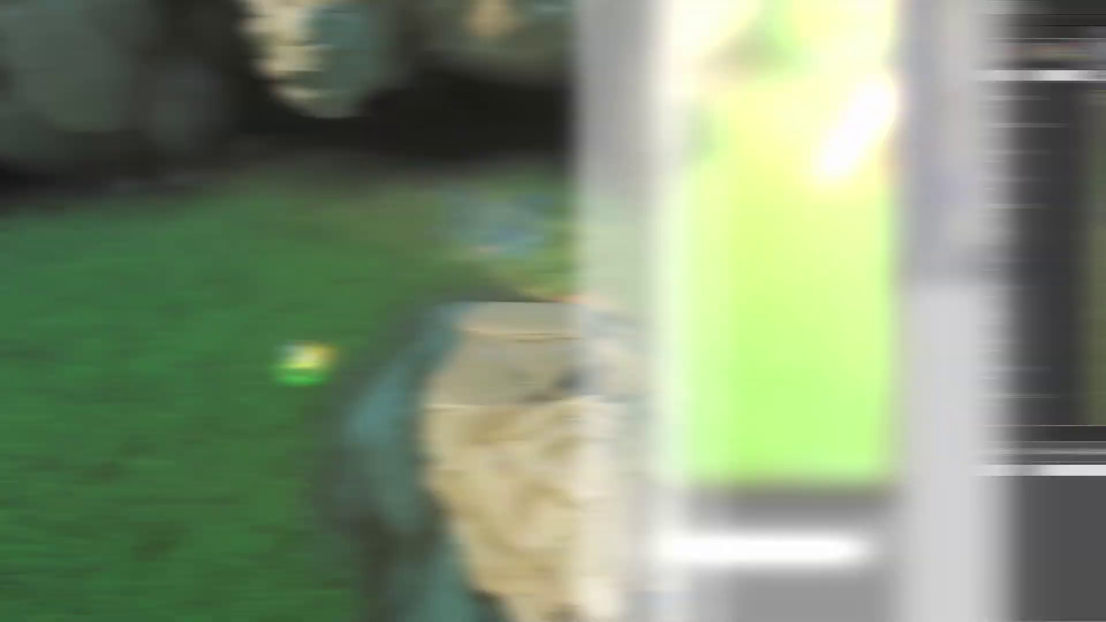
Create an Actor Blueprint named BP_Object and open it for editing.
click(35, 452)
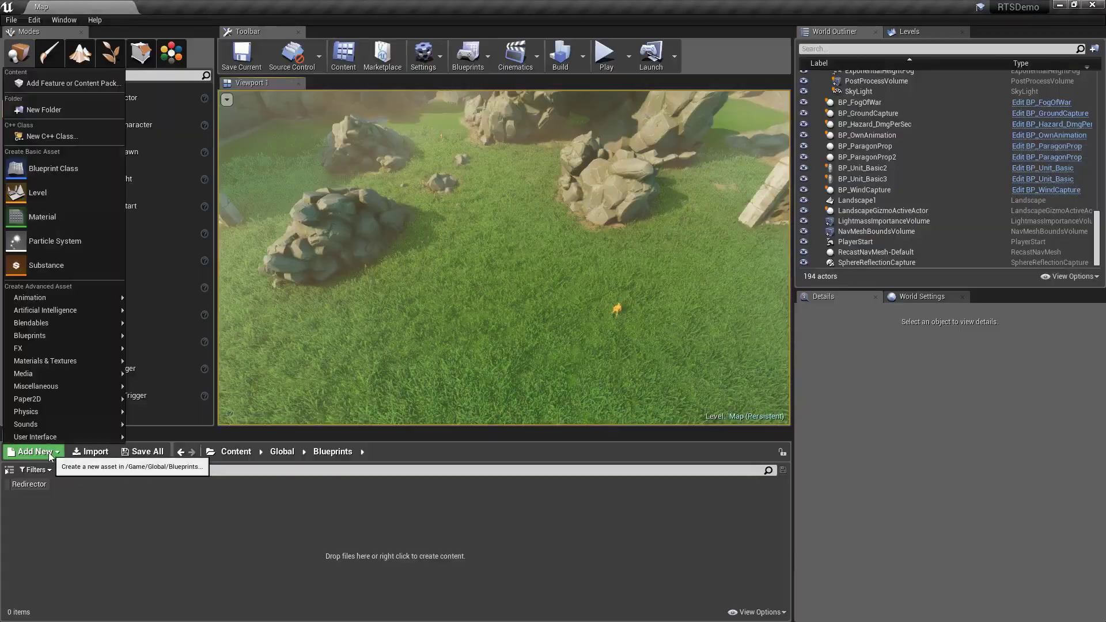
click(36, 185)
click(429, 180)
text(BP_Ob)
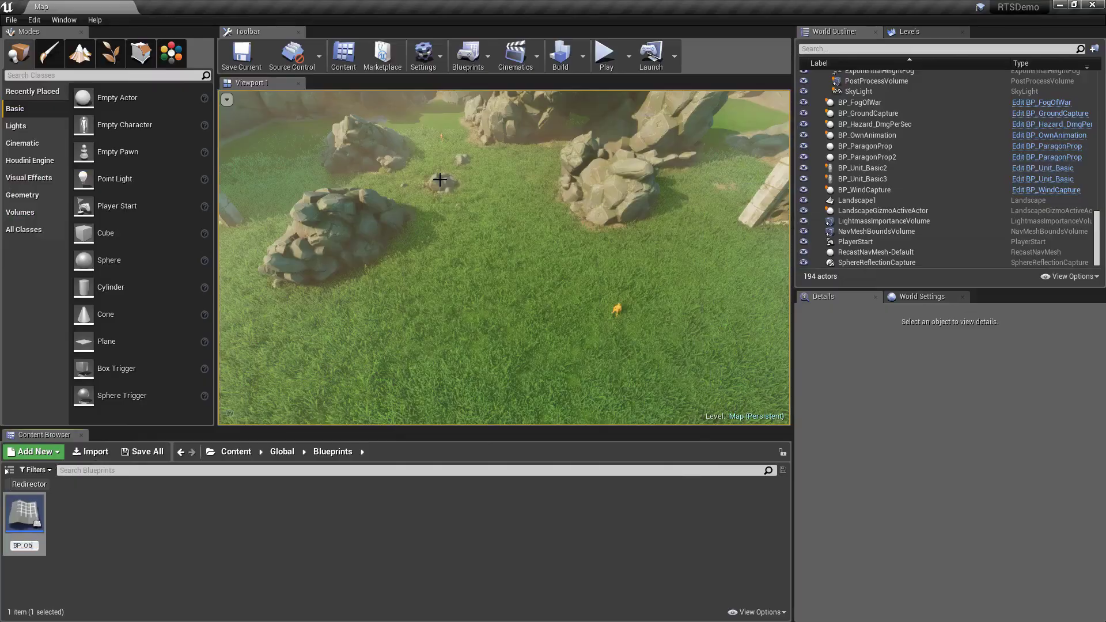
text(ject)
key(Return)
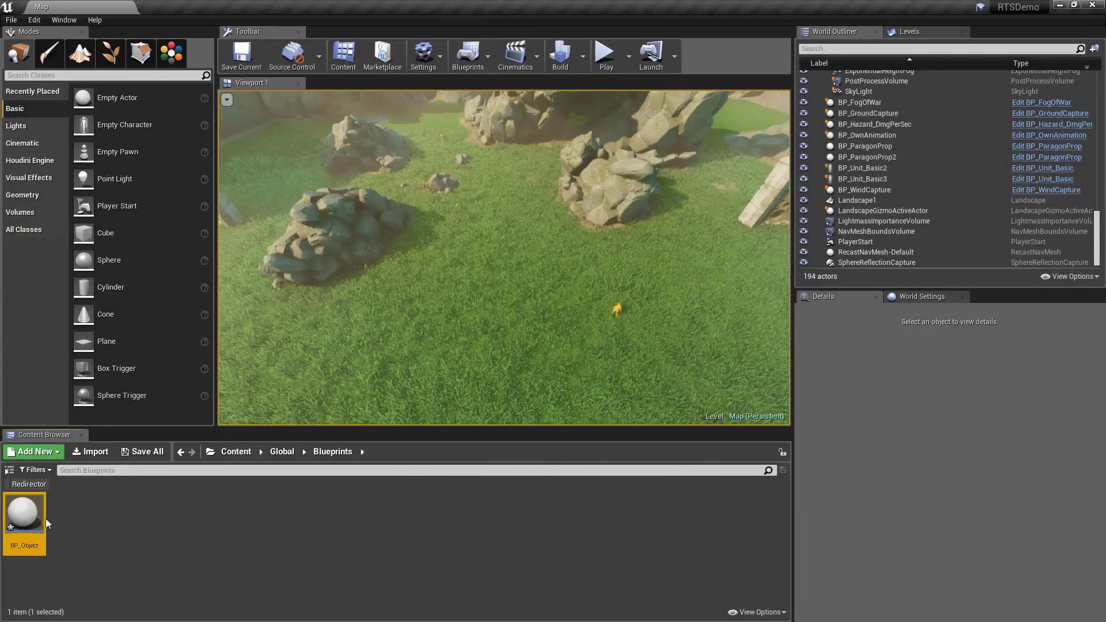
double_click(46, 519)
Add a Cube component to BP_Object.
click(69, 49)
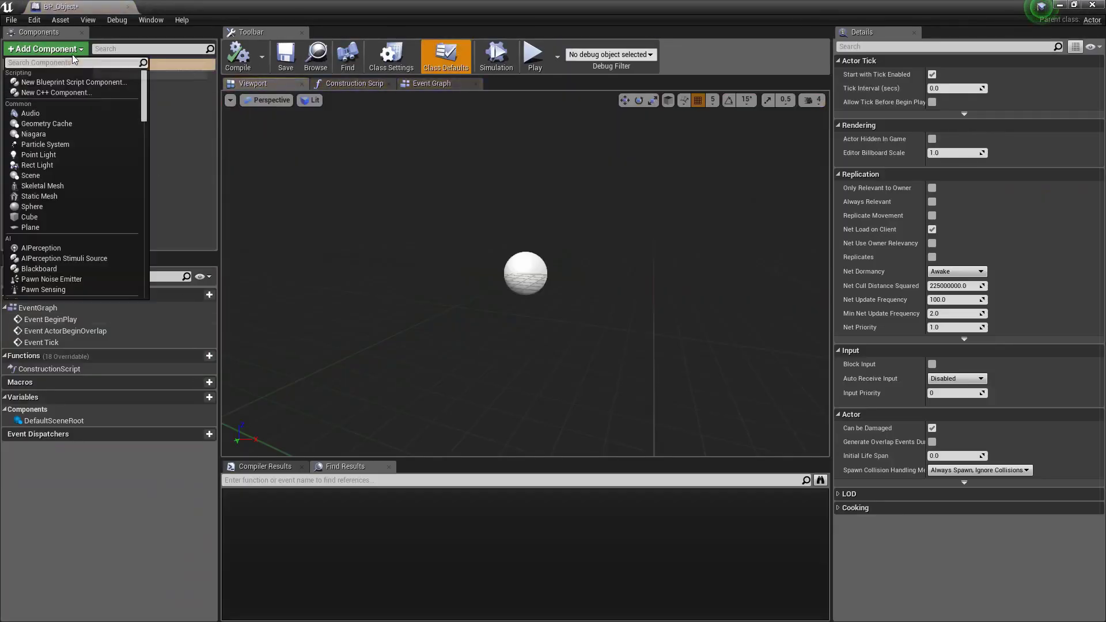
click(49, 214)
key(Return)
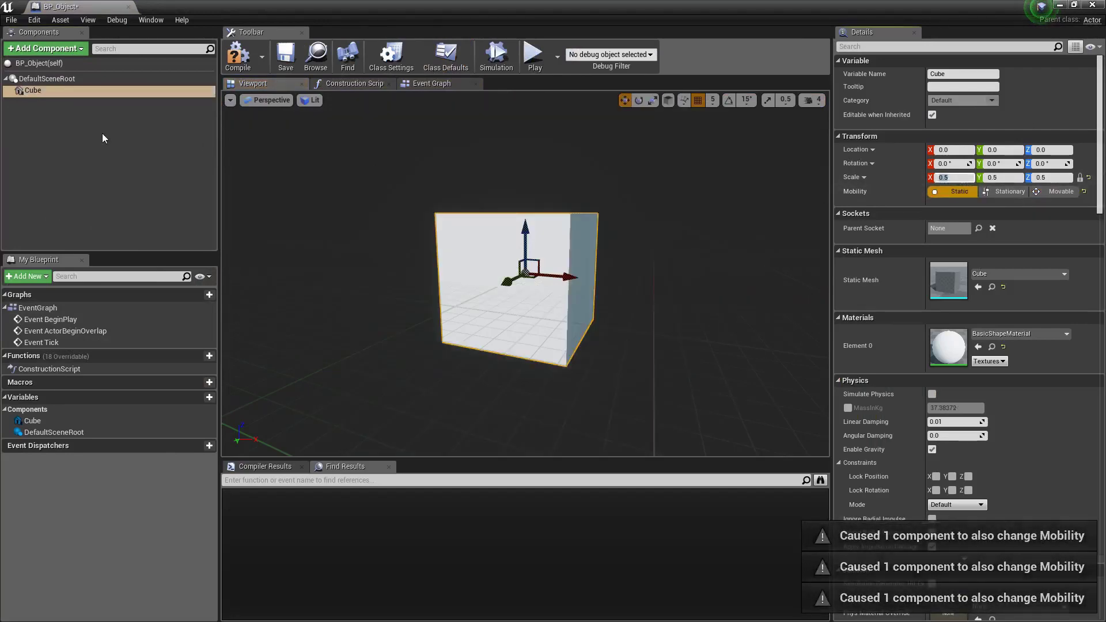
click(102, 133)
Add a Sphere Collision component with radius 300 and the OverlapAll collision preset.
click(46, 48)
text(sph)
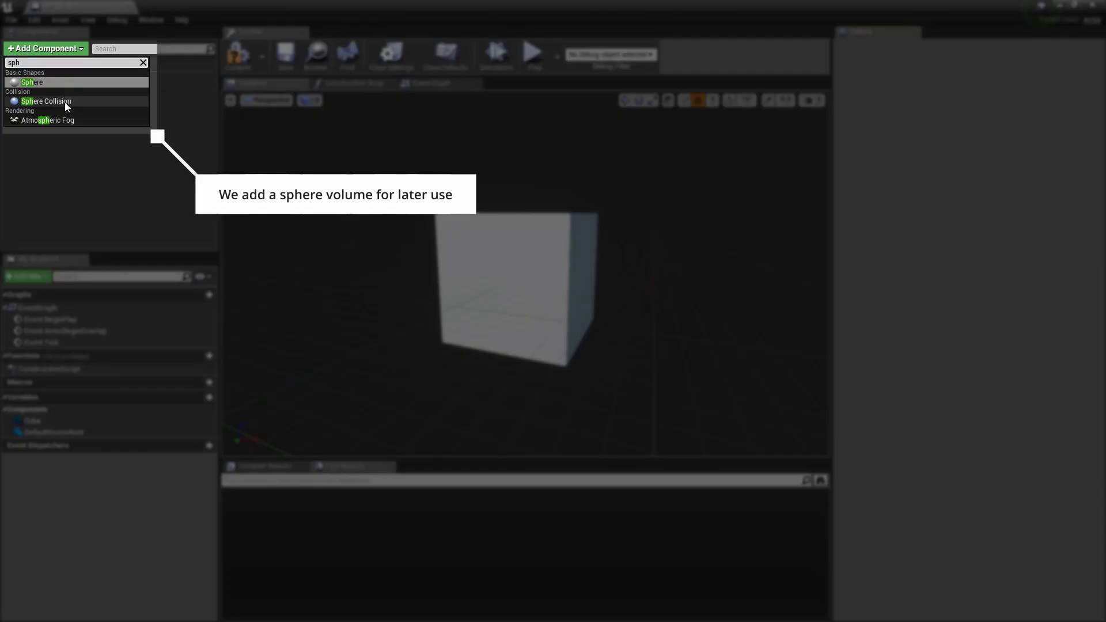
click(65, 102)
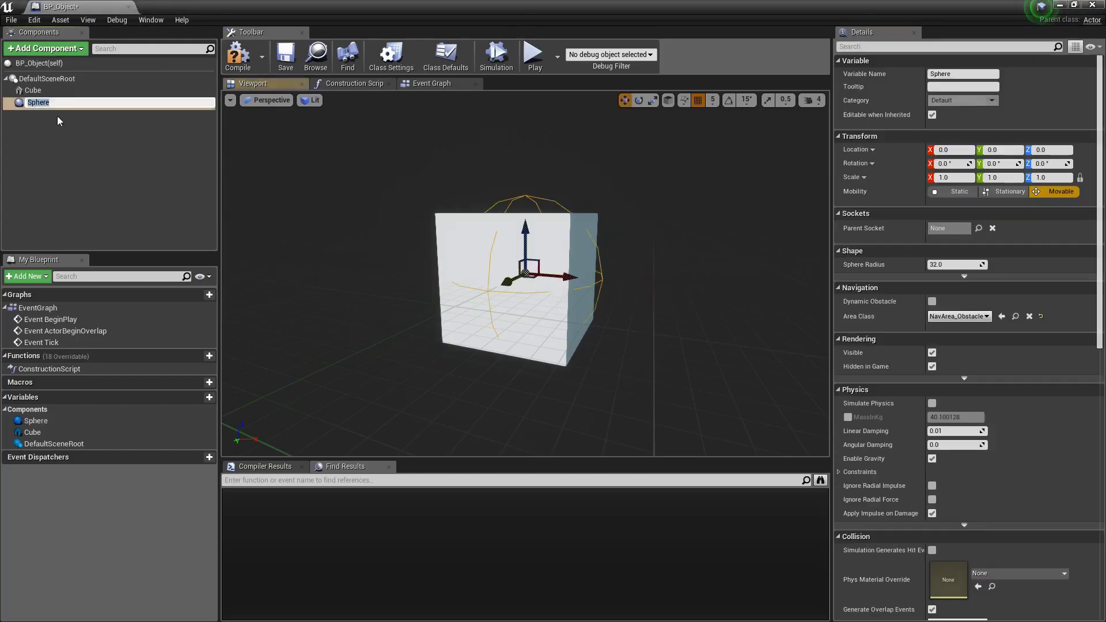
click(961, 265)
text(300)
key(Return)
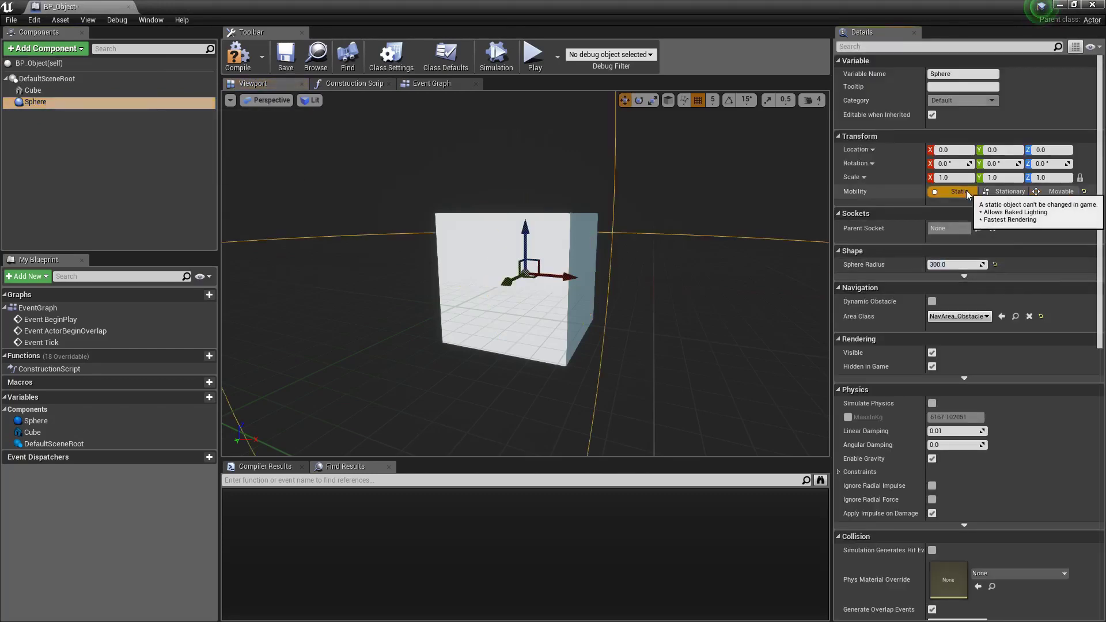
scroll(905, 455, down, 5)
click(962, 436)
click(959, 454)
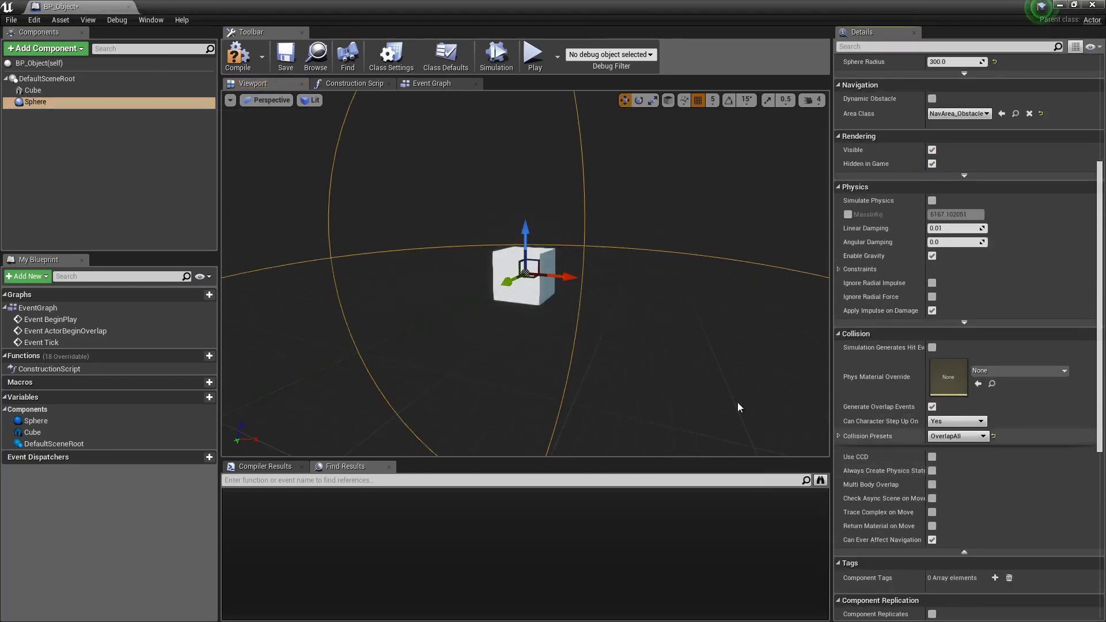
click(737, 402)
Add the BP_FogOfWar_ParticipatorComponent to BP_Object.
click(81, 48)
text(fog)
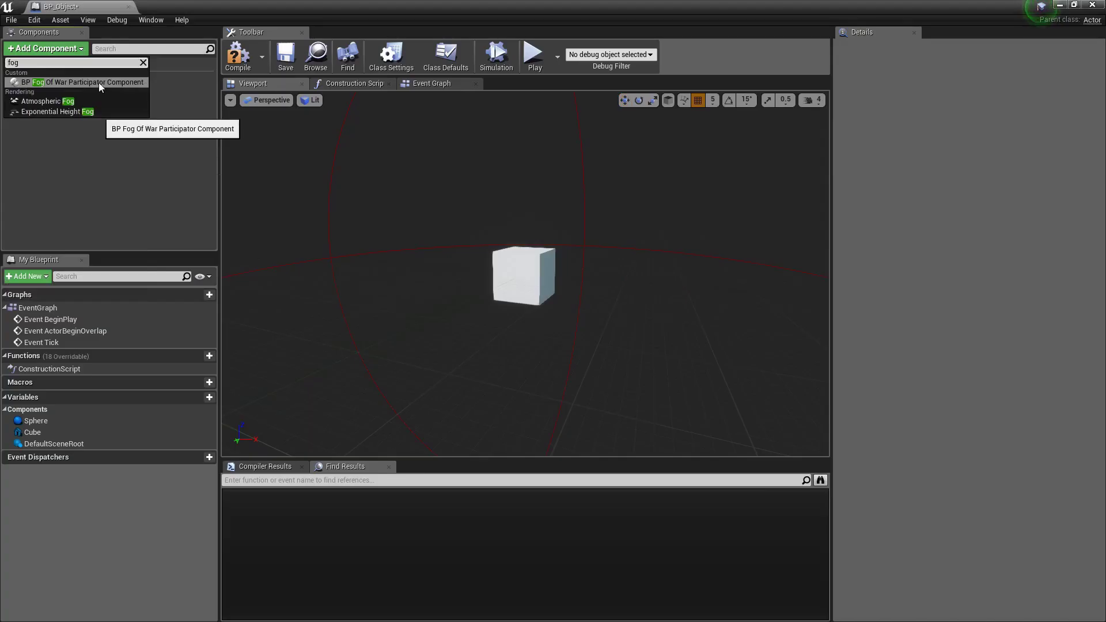
click(99, 82)
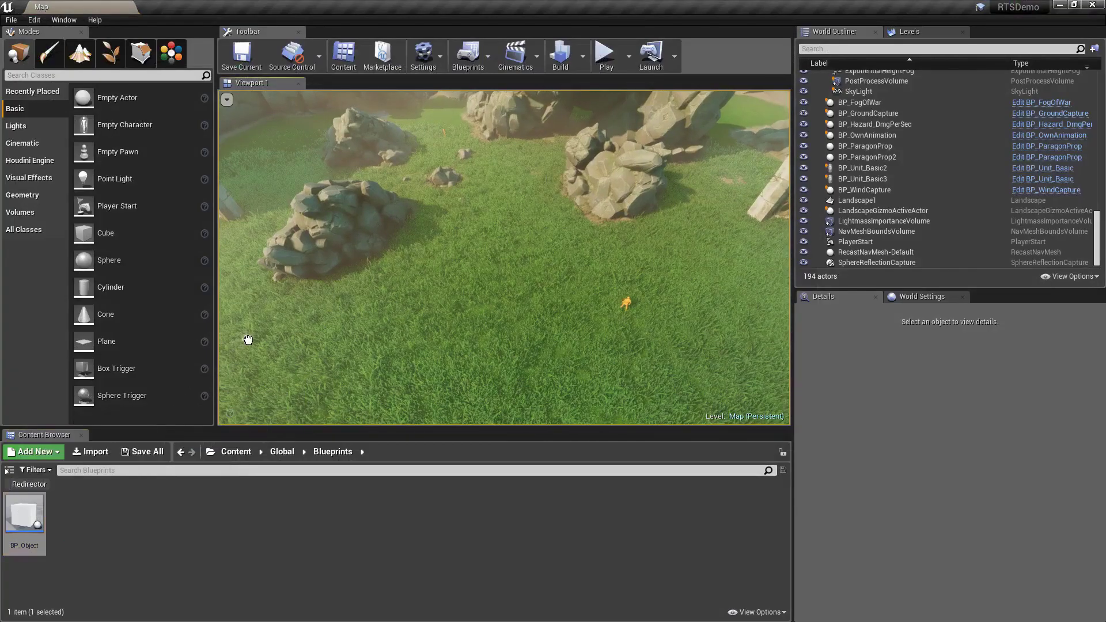
Drop BP_Object into the RTS demo level, play it, and switch to immersive mode with F11.
drag(24, 515, 226, 314)
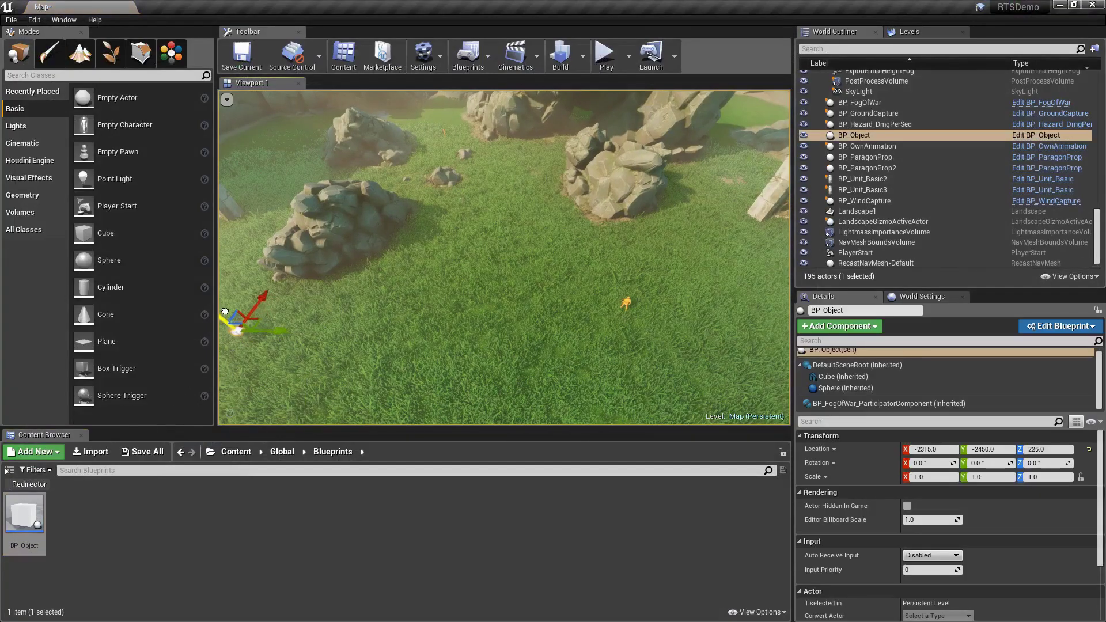
click(605, 52)
key(F11)
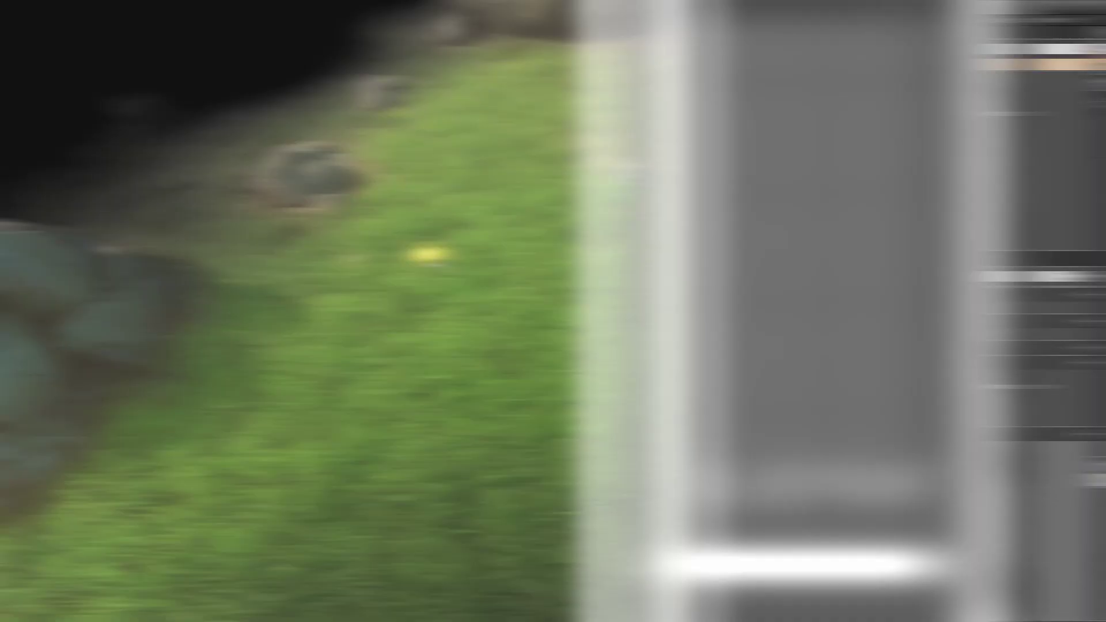
Add an OnComponentBeginOverlap event for the Sphere component.
right_click(121, 100)
mouse_move(182, 118)
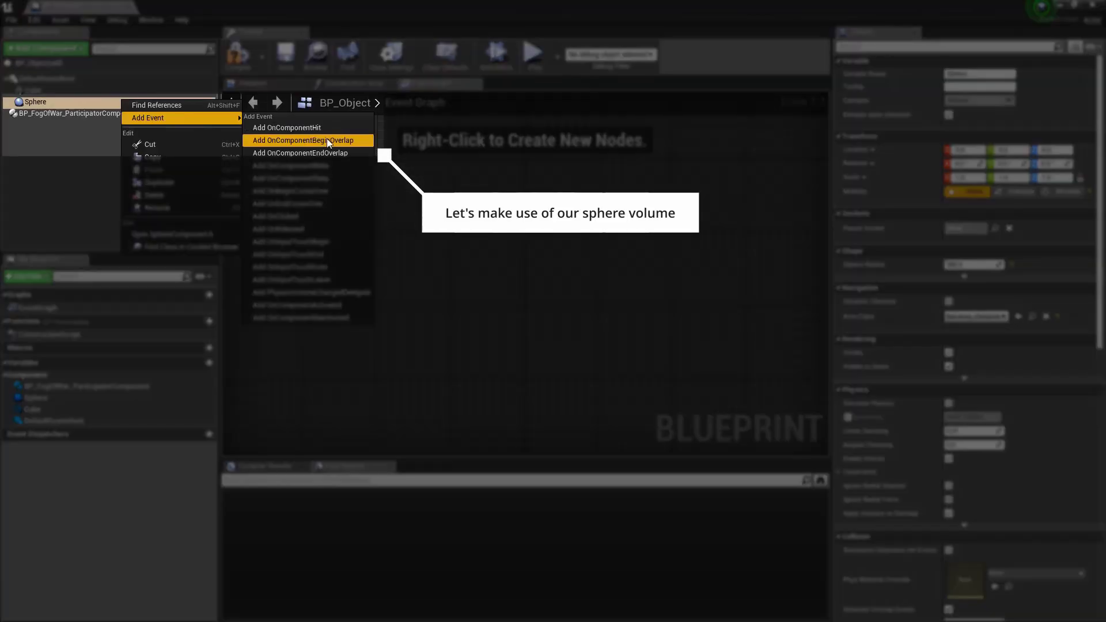
click(327, 140)
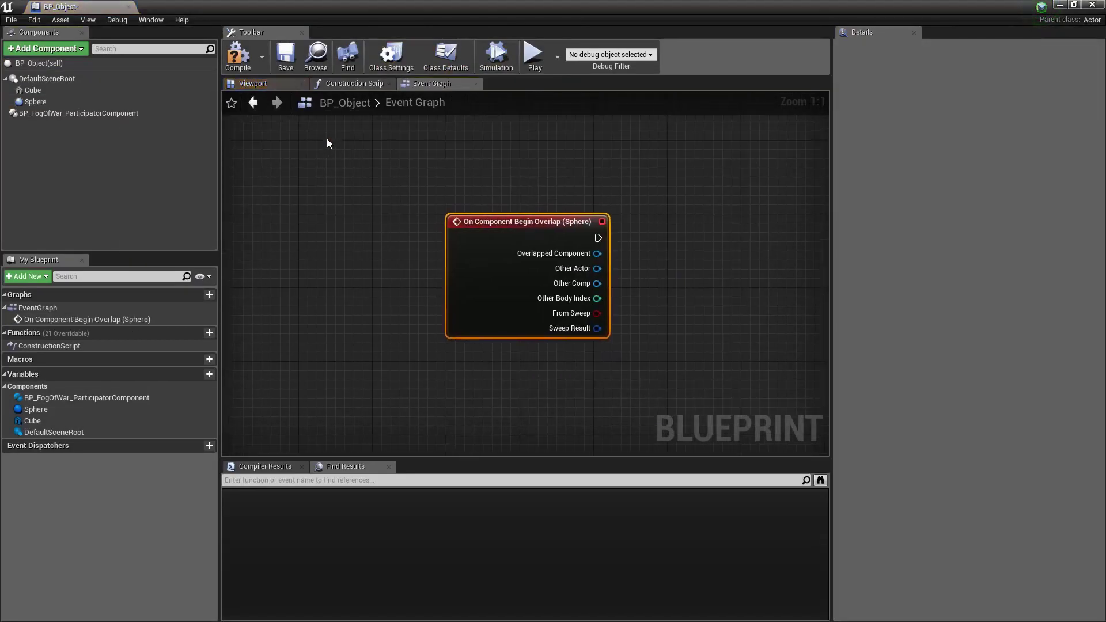
Call Fog Of War Start Participation on the participator component from the overlap event.
drag(132, 113, 452, 361)
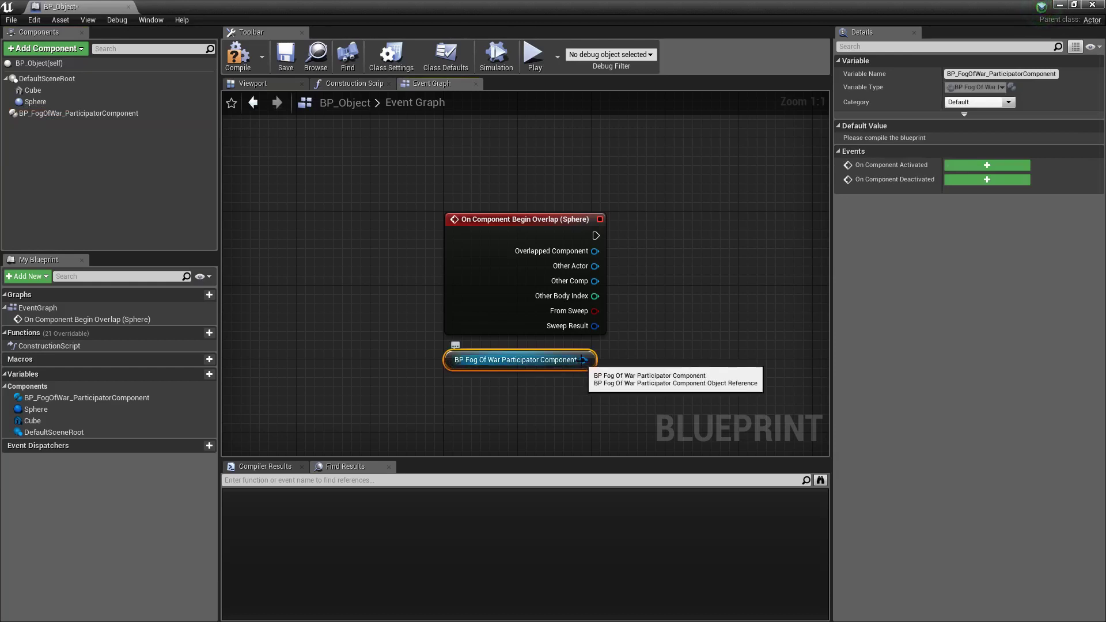
drag(583, 360, 690, 216)
text(start)
click(758, 294)
drag(757, 295, 731, 269)
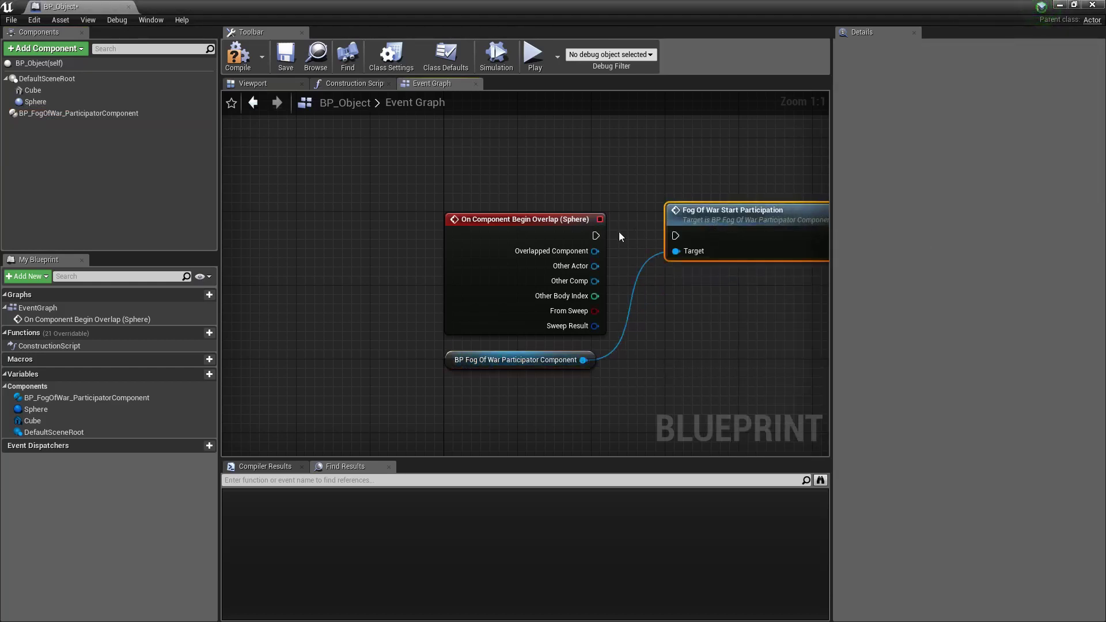
drag(596, 235, 675, 235)
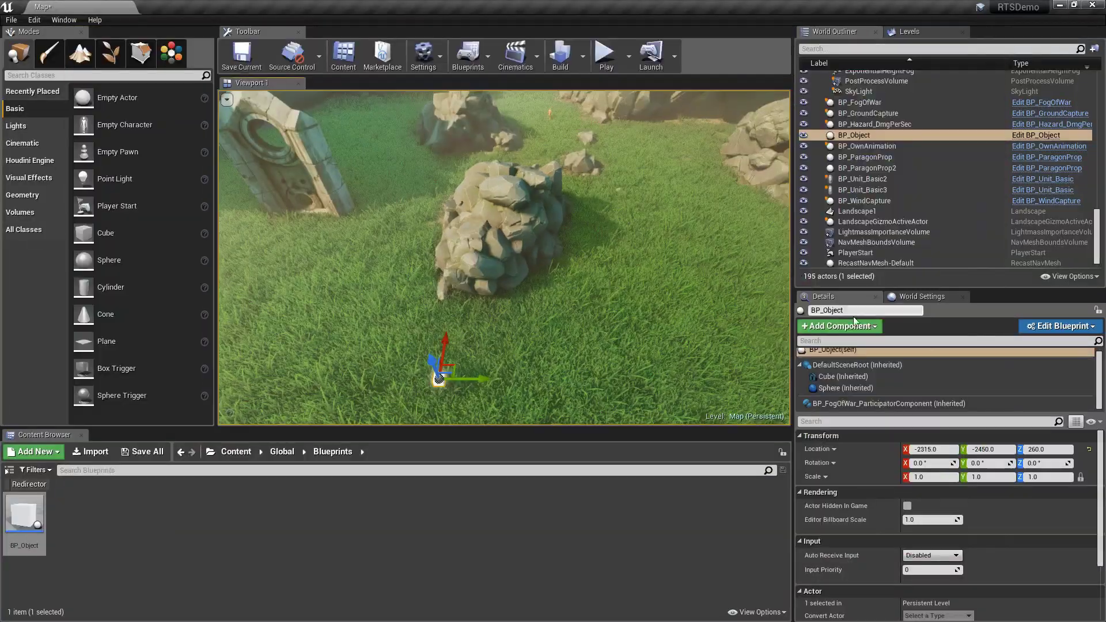
Turn off Fog Of War Activated at Start on the placed BP_Object's participator, then play the level.
click(865, 399)
click(907, 477)
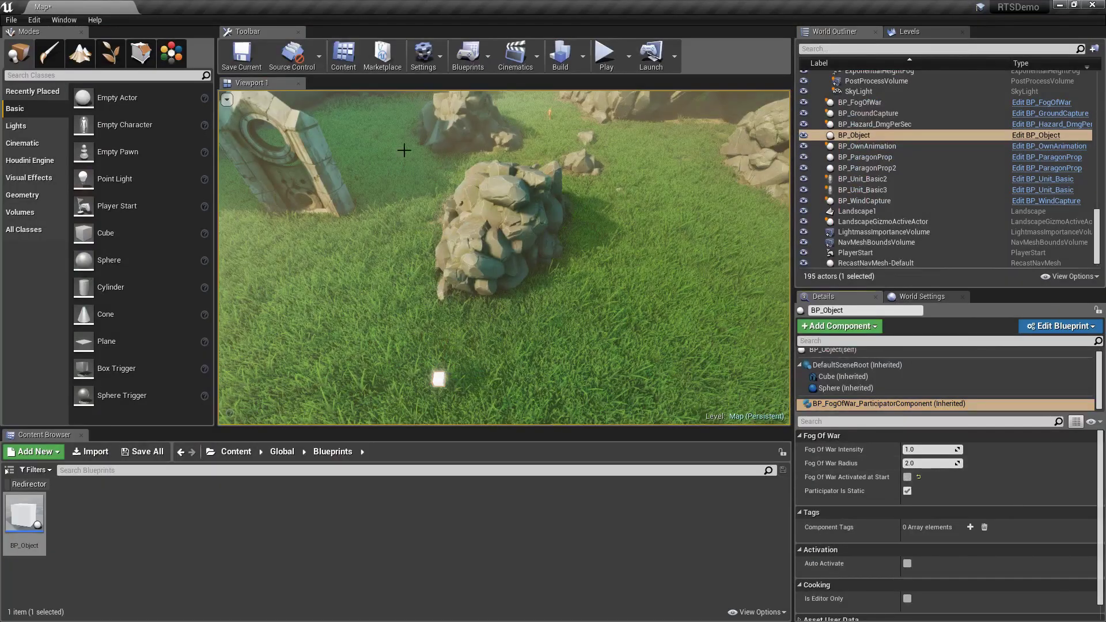
click(607, 57)
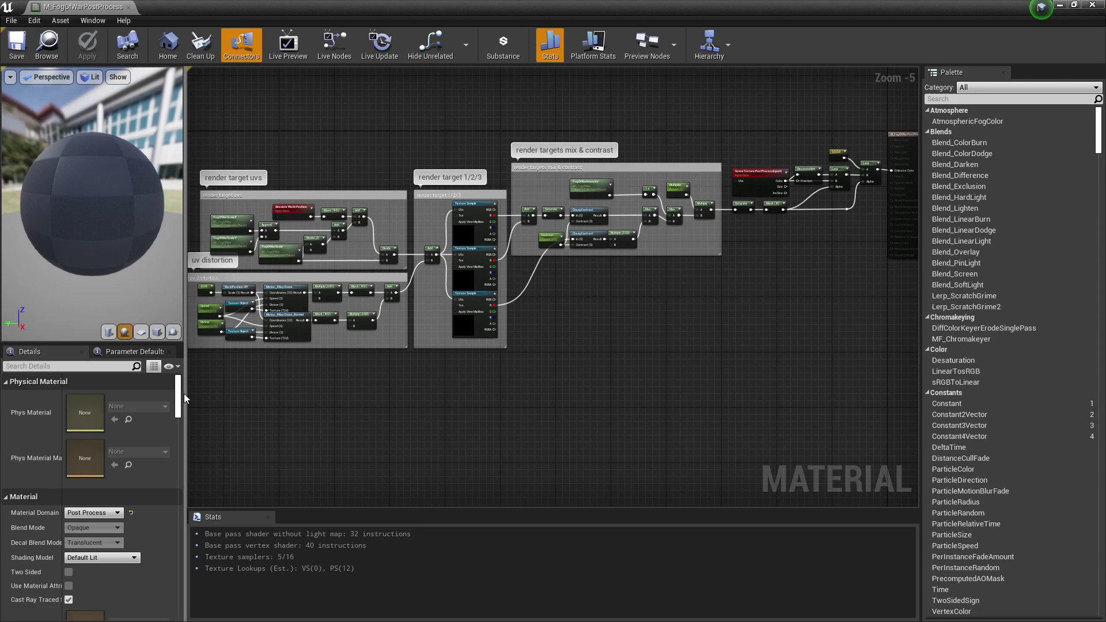
Move the material editor's Details panel down to reveal the Post Process Material settings.
drag(178, 395, 167, 559)
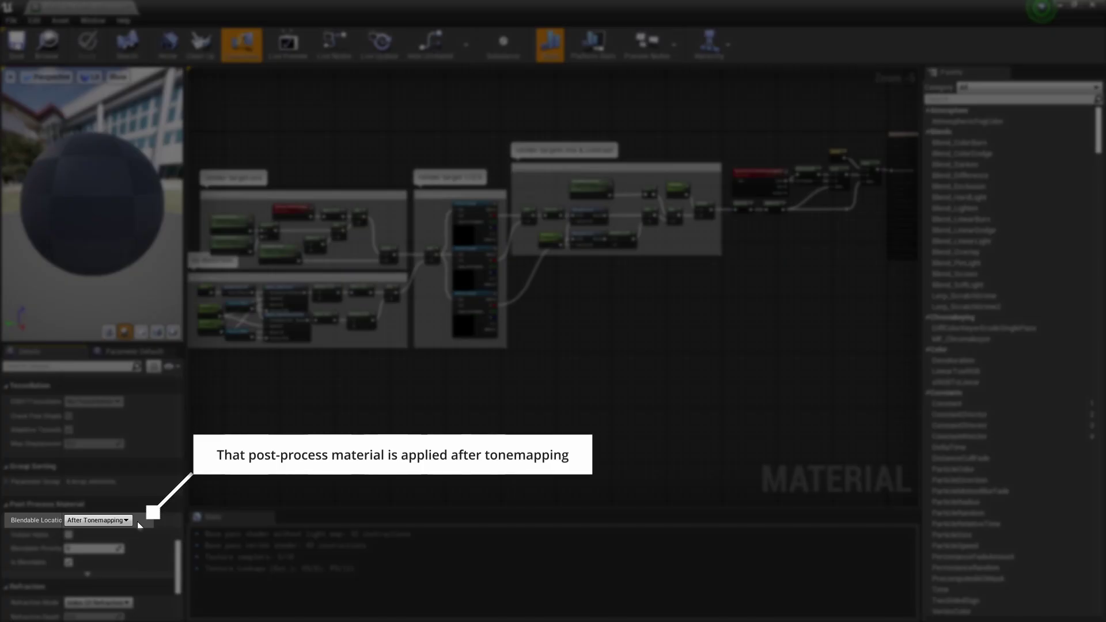